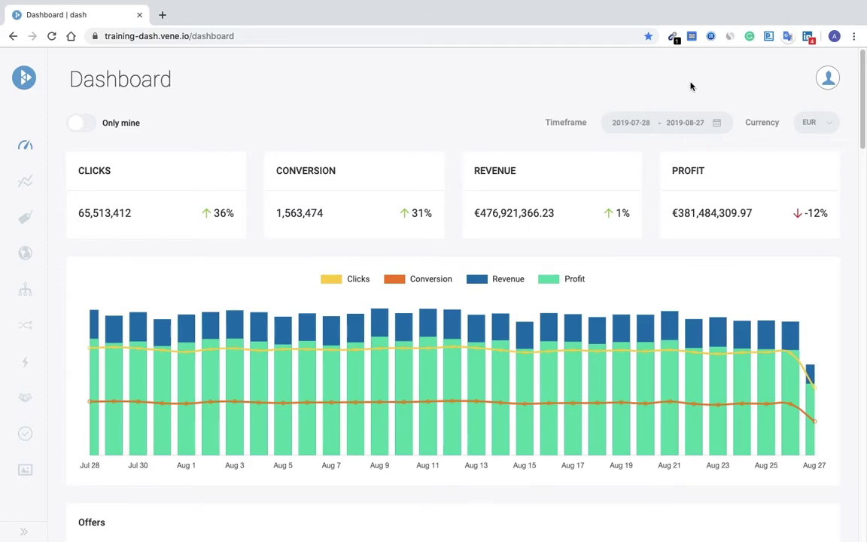
Step: Open the signed-in account's profile for editing and review its personal details and password-change fields
{"action": "left_click", "coordinate": [831, 83]}
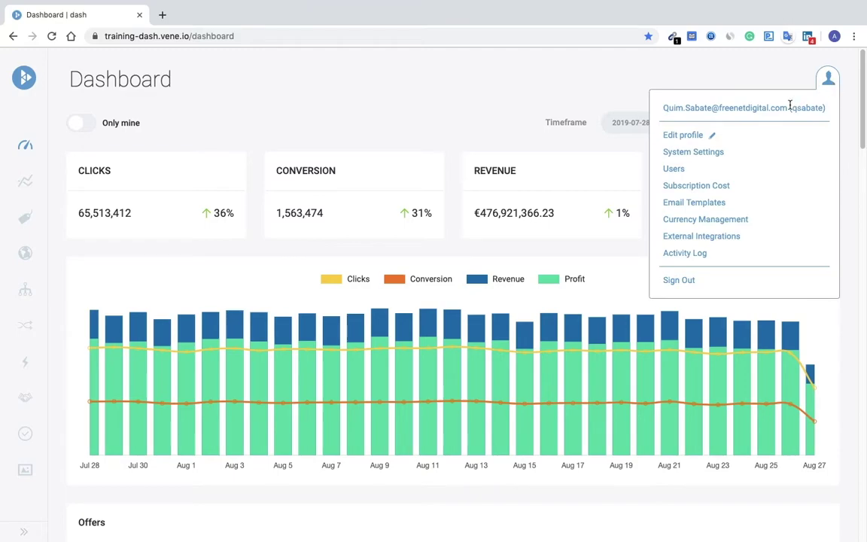
{"action": "left_click", "coordinate": [727, 137]}
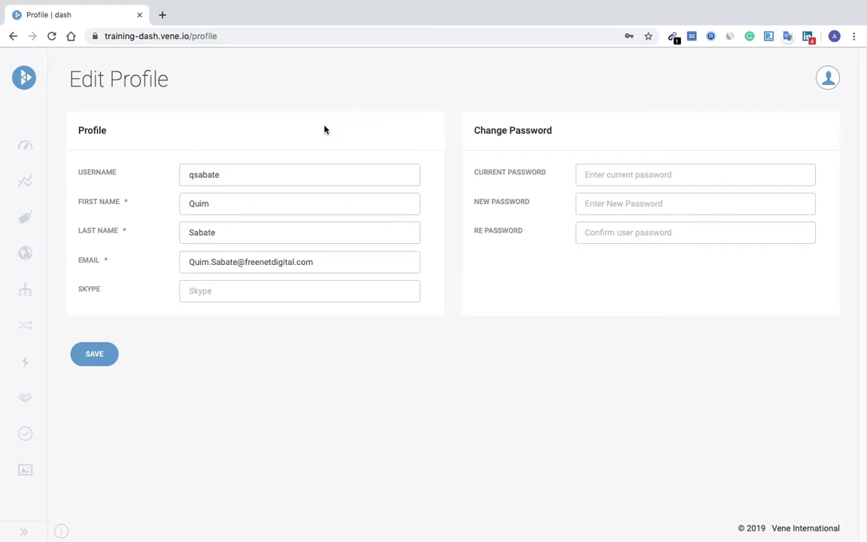
{"action": "left_click", "coordinate": [229, 176]}
{"action": "left_click", "coordinate": [827, 79]}
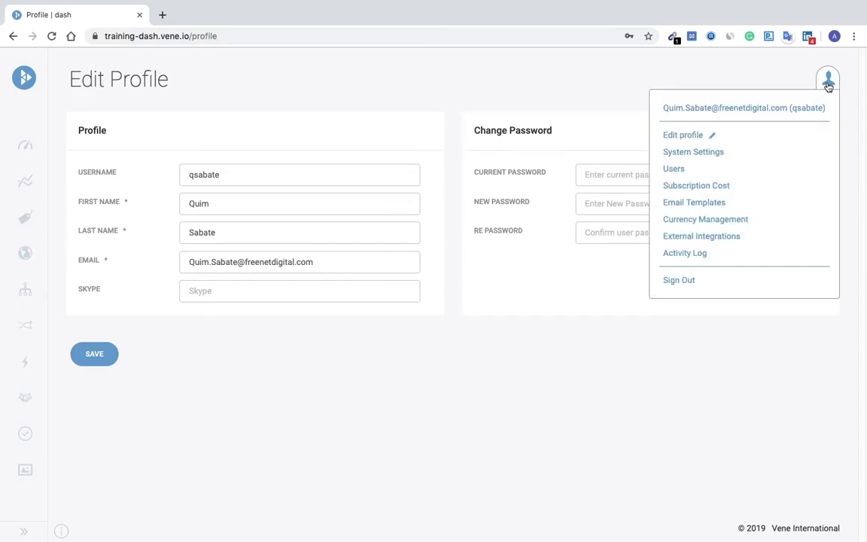
{"action": "left_click", "coordinate": [702, 154]}
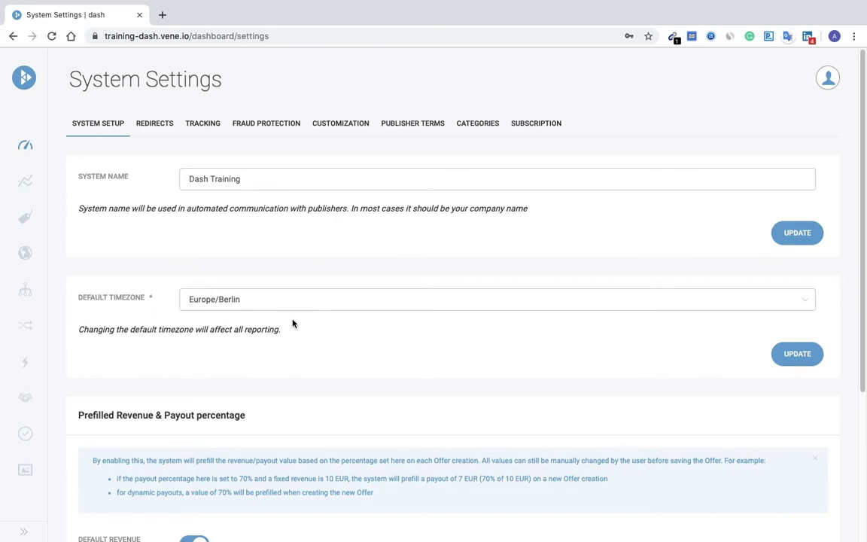
{"action": "left_click", "coordinate": [168, 125]}
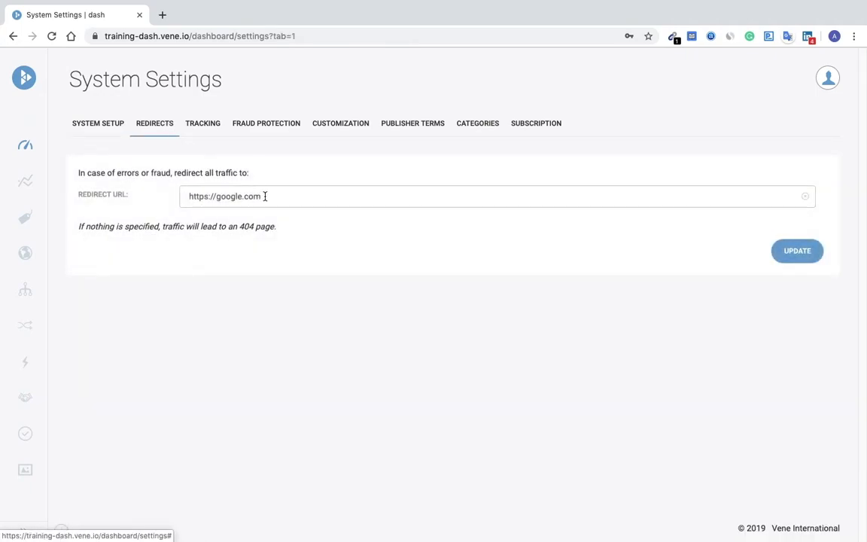
{"action": "left_click_drag", "start_coordinate": [265, 196], "coordinate": [184, 198]}
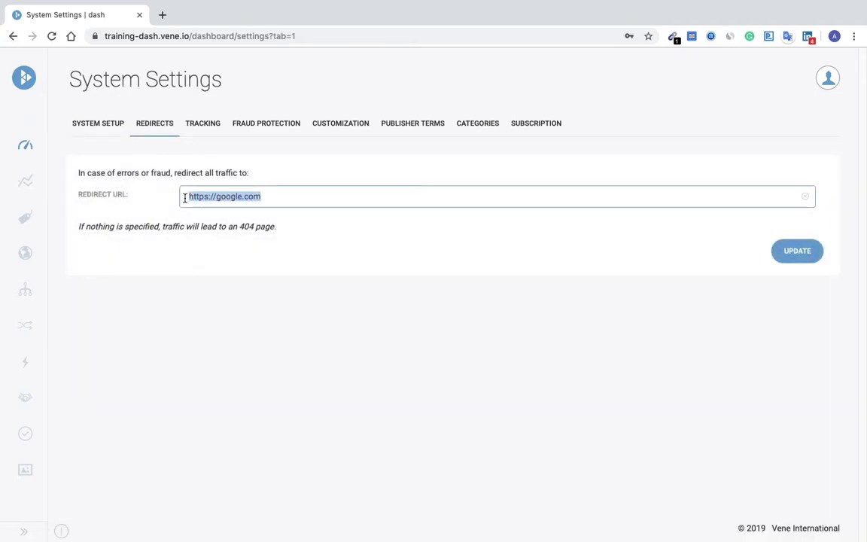
{"action": "key", "text": "BackSpace"}
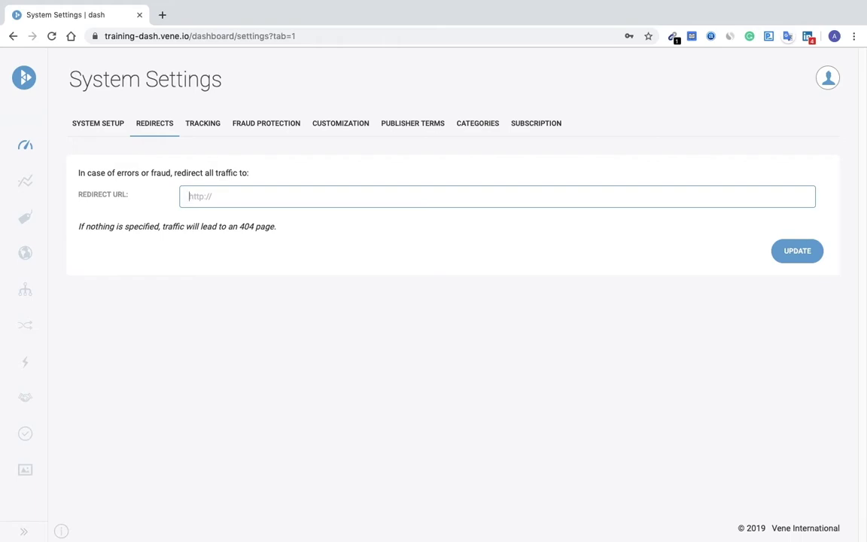
{"action": "type", "text": "https"}
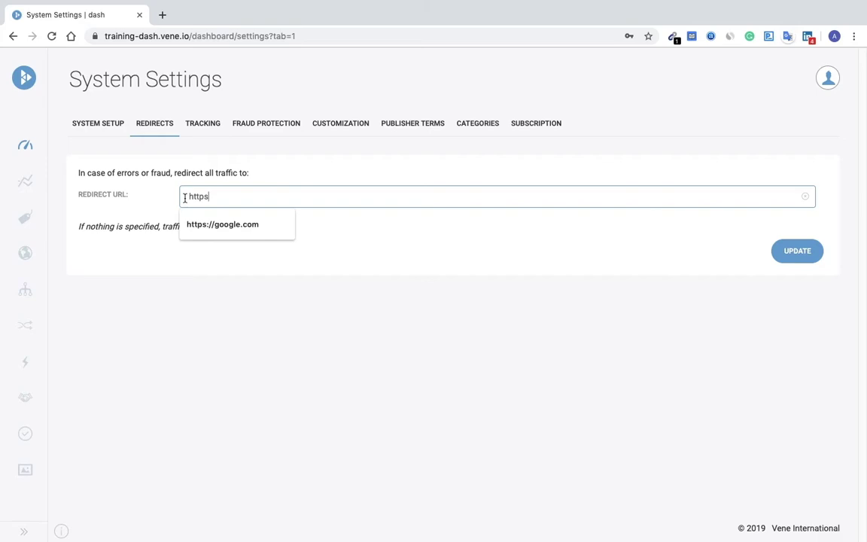
{"action": "left_click", "coordinate": [220, 226]}
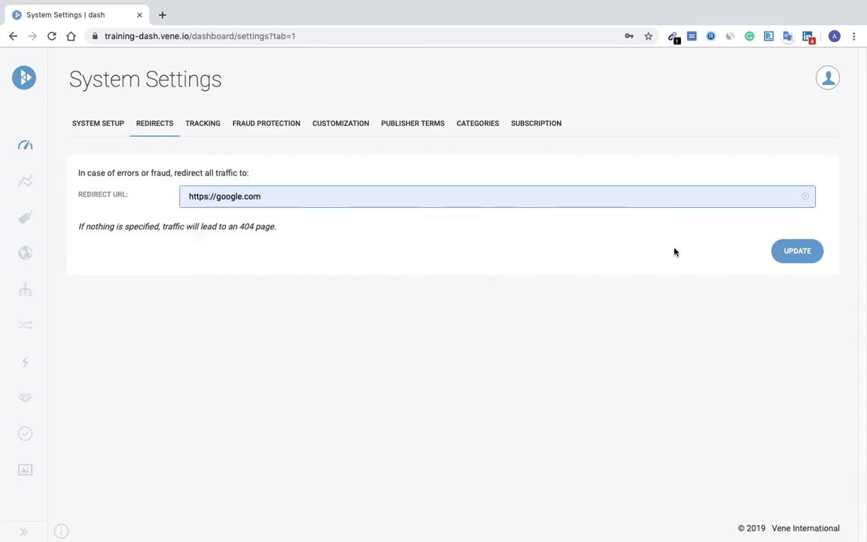
{"action": "left_click", "coordinate": [785, 254]}
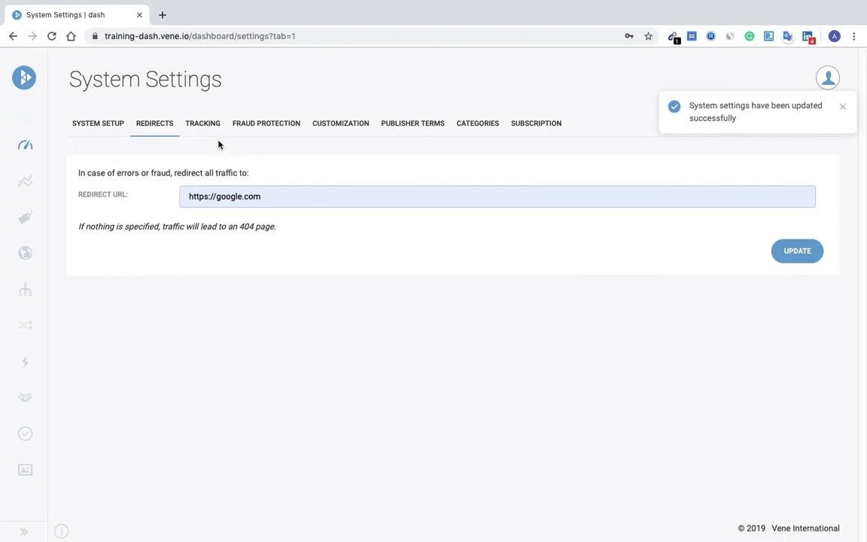
Step: Disable fraud protection for all incoming clicks in the system settings and enable it again
{"action": "left_click", "coordinate": [272, 125]}
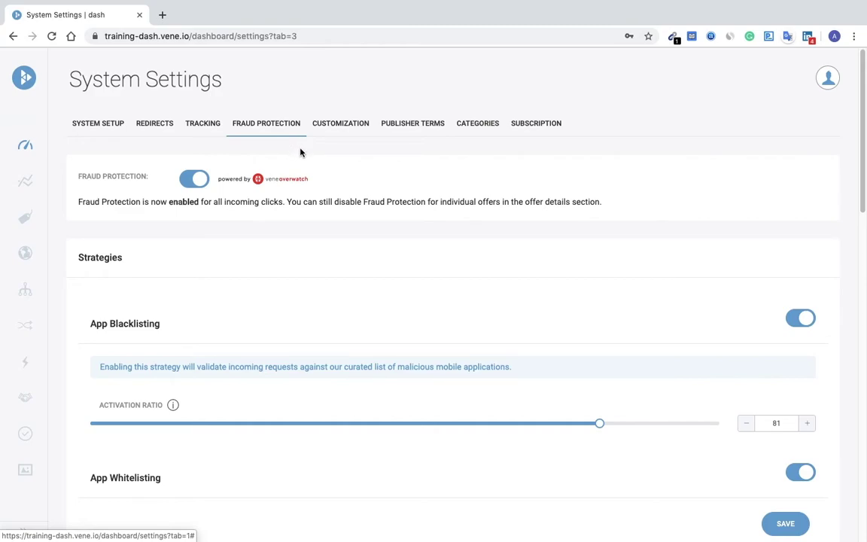
{"action": "left_click", "coordinate": [195, 181]}
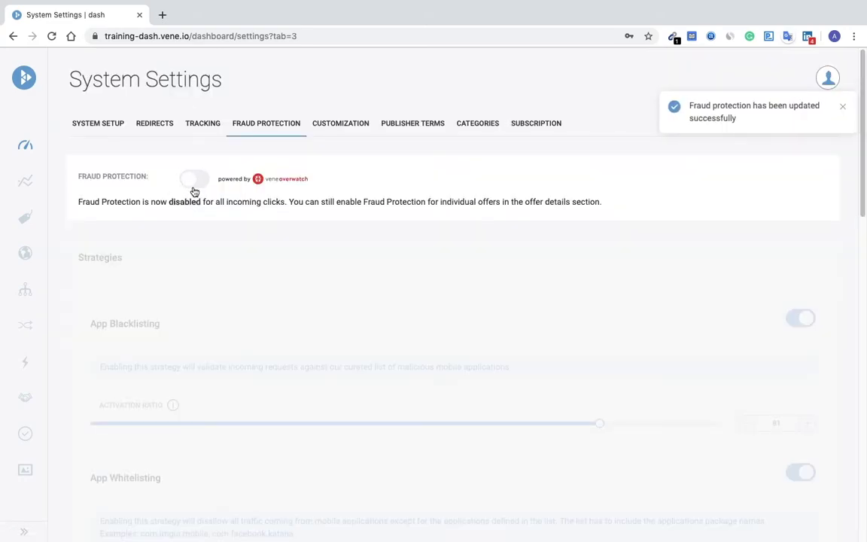
{"action": "left_click", "coordinate": [195, 181]}
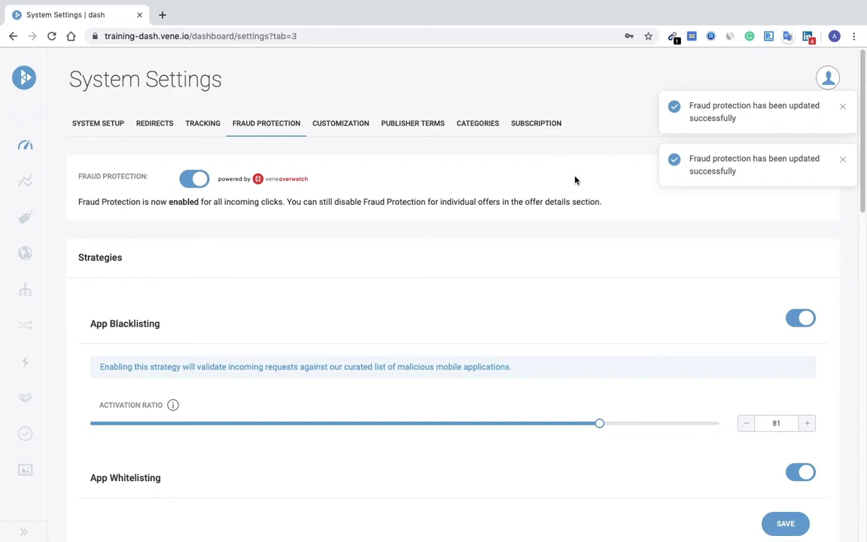
Step: Examine the available fraud protection strategies, including the explanation of the Known Spammers strategy
{"action": "scroll", "coordinate": [632, 297], "scroll_direction": "down", "scroll_amount": 3}
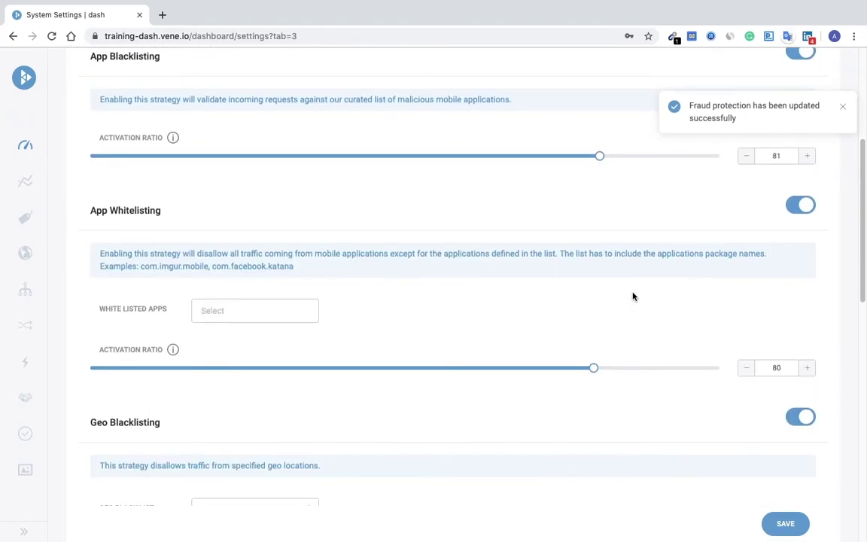
{"action": "scroll", "coordinate": [632, 297], "scroll_direction": "down", "scroll_amount": 4}
{"action": "scroll", "coordinate": [632, 296], "scroll_direction": "down", "scroll_amount": 5}
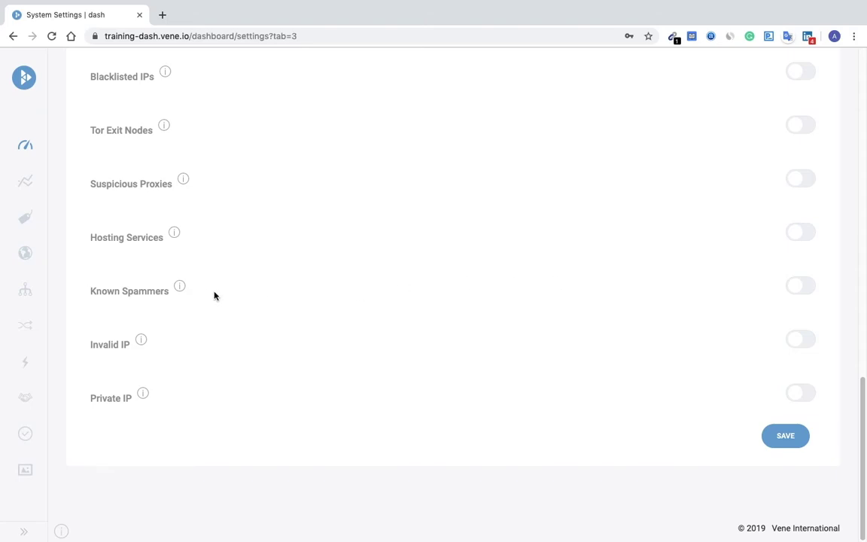
{"action": "mouse_move", "coordinate": [181, 291]}
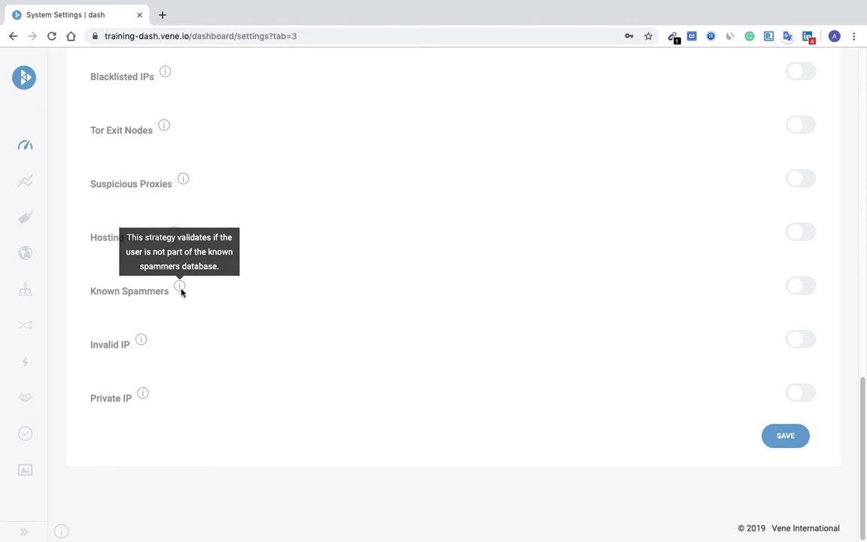
{"action": "scroll", "coordinate": [354, 294], "scroll_direction": "up", "scroll_amount": 8}
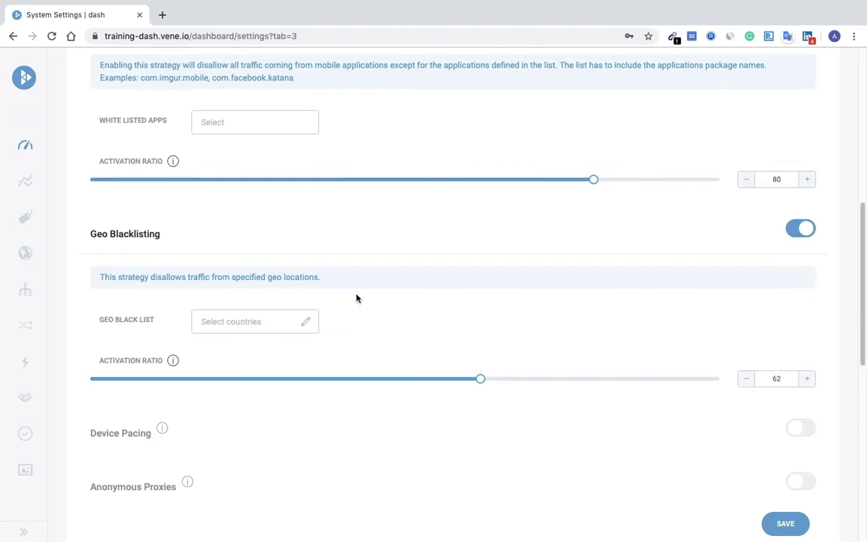
{"action": "scroll", "coordinate": [407, 301], "scroll_direction": "up", "scroll_amount": 5}
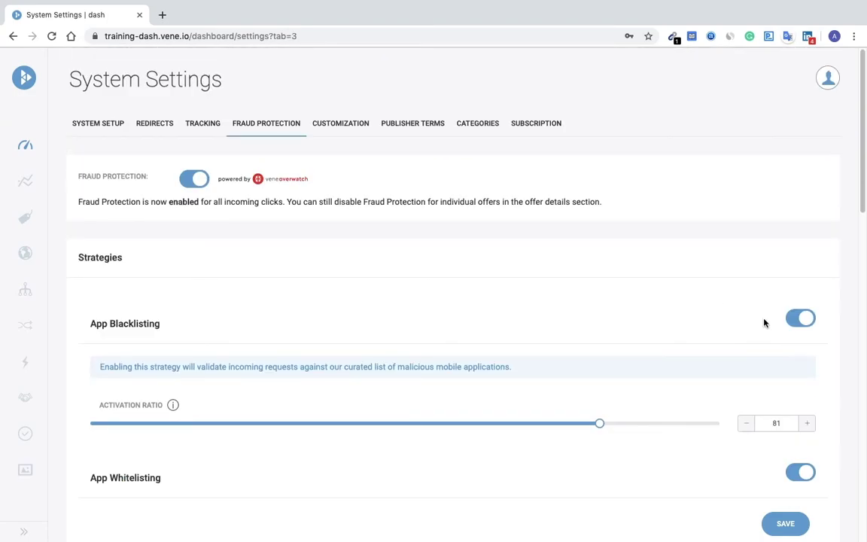
Step: View the customization settings and open the file chooser for the Dash UI main navigation logo without uploading anything
{"action": "left_click", "coordinate": [349, 132]}
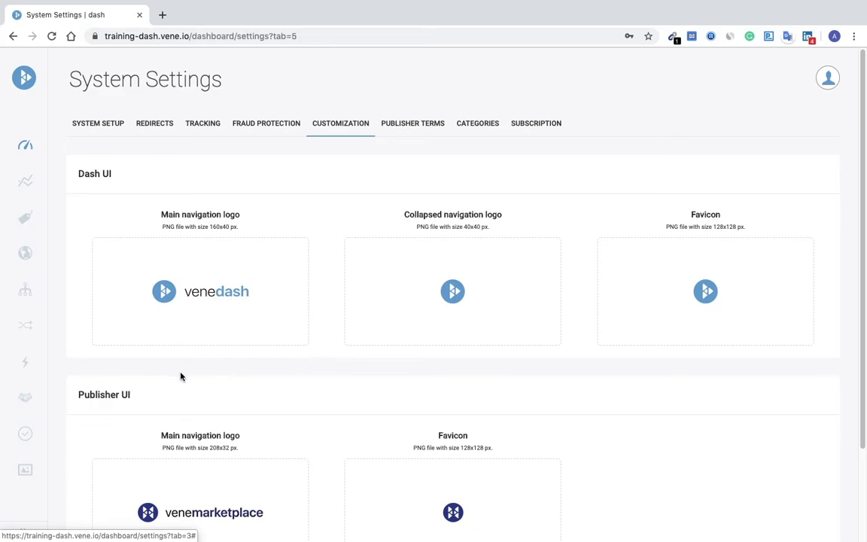
{"action": "left_click", "coordinate": [221, 310]}
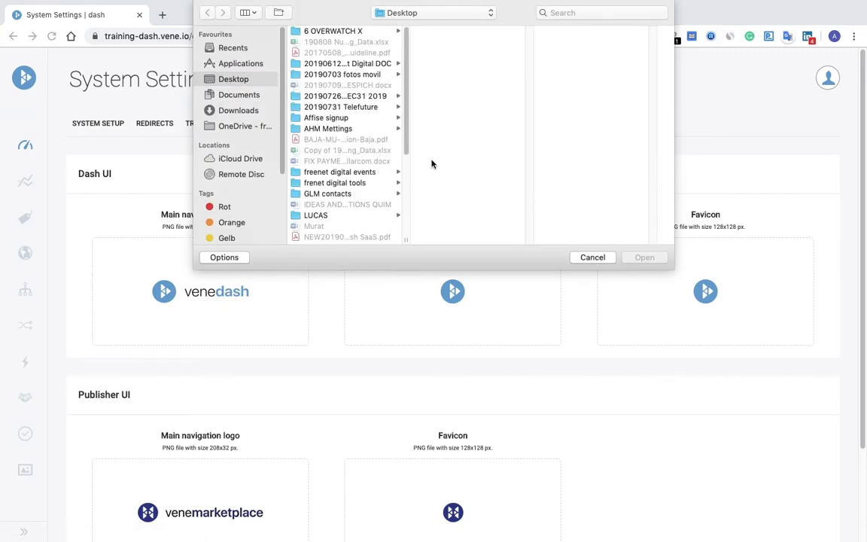
{"action": "left_click", "coordinate": [592, 257]}
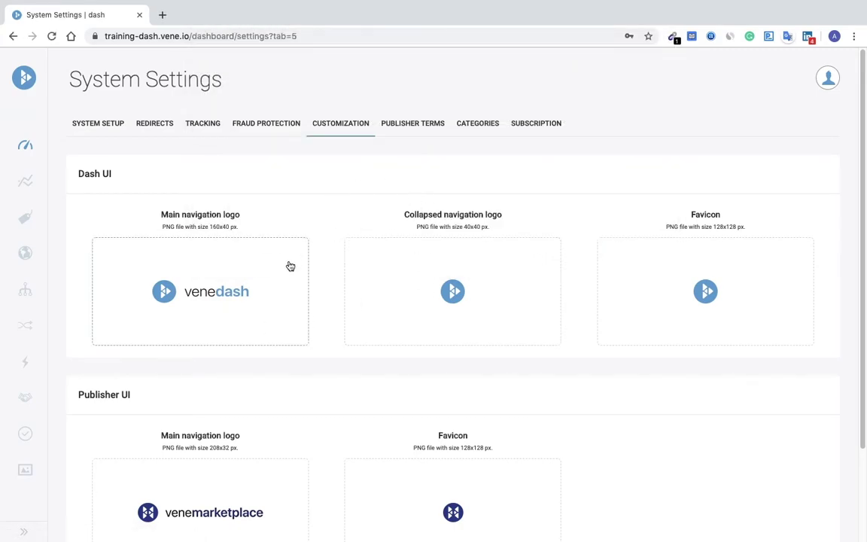
Step: View the publisher terms settings and open the Terms and Conditions file chooser without selecting a file
{"action": "left_click", "coordinate": [411, 125]}
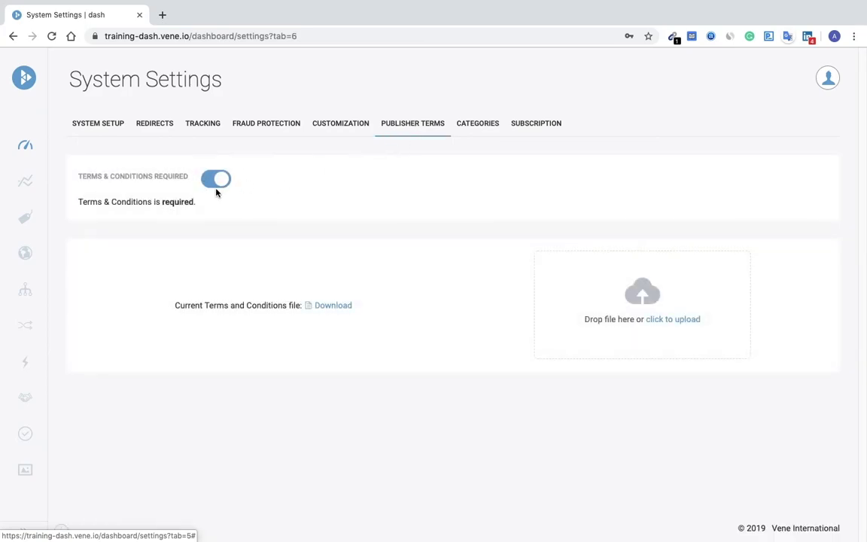
{"action": "left_click", "coordinate": [671, 322]}
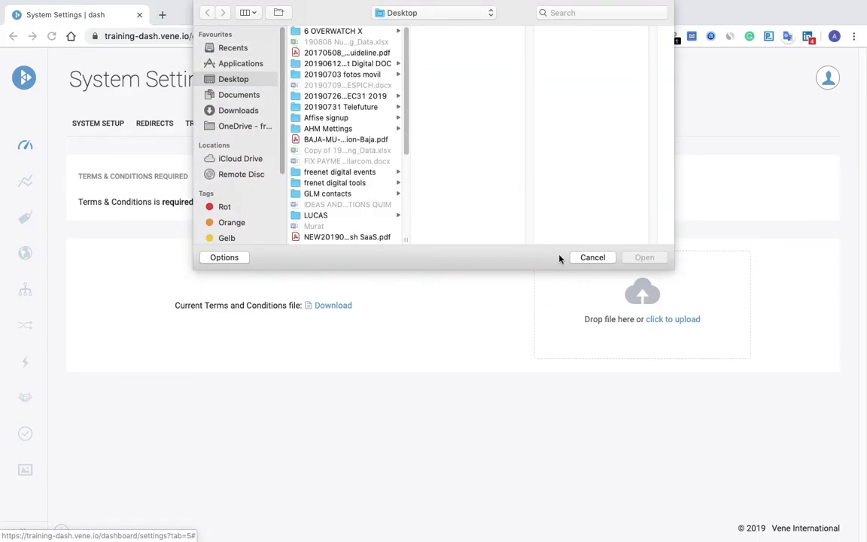
{"action": "left_click", "coordinate": [587, 257]}
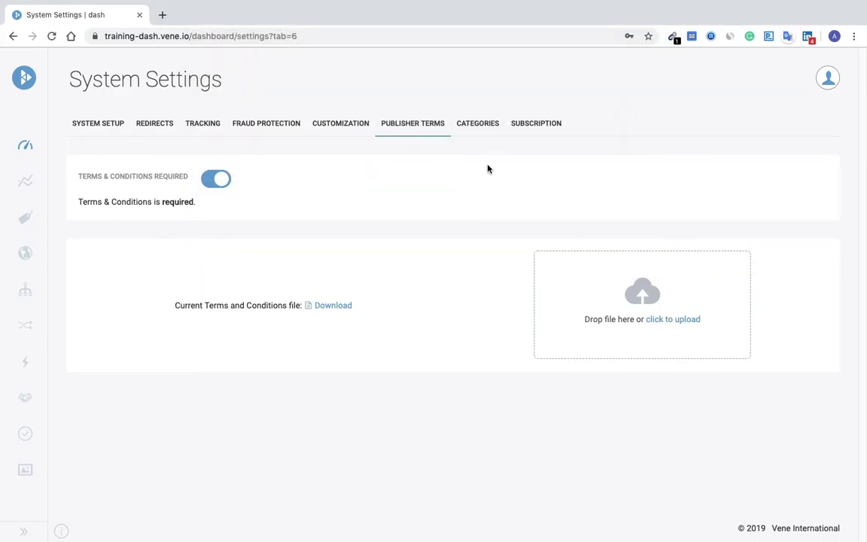
Step: View the subscription settings, revealing the credit card change form and hiding it again
{"action": "left_click", "coordinate": [542, 123]}
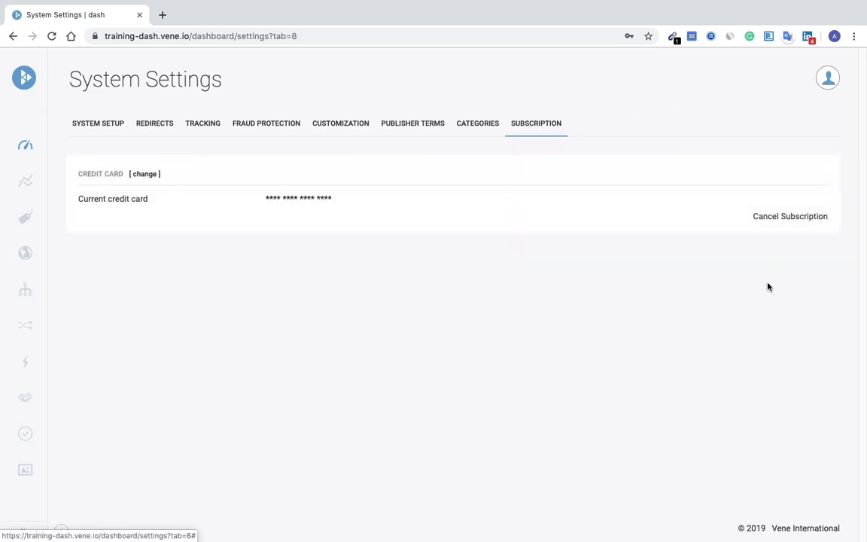
{"action": "left_click", "coordinate": [145, 179]}
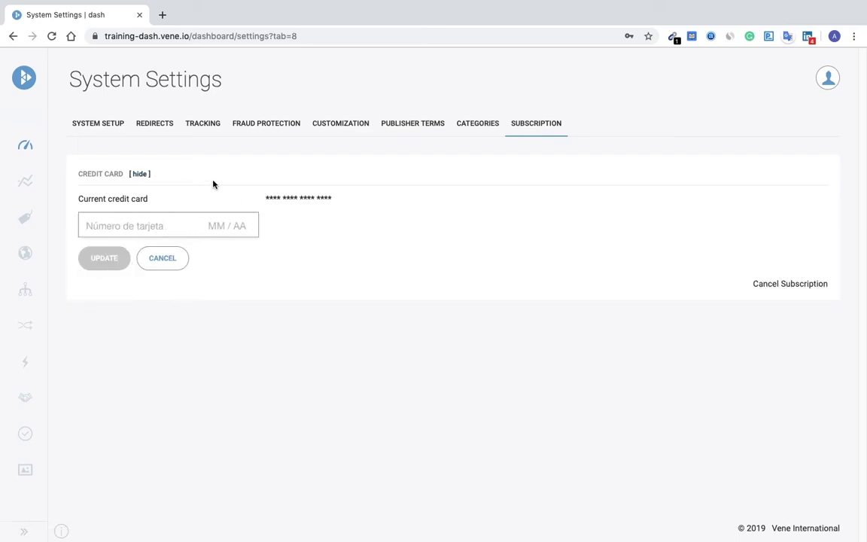
{"action": "left_click", "coordinate": [141, 175]}
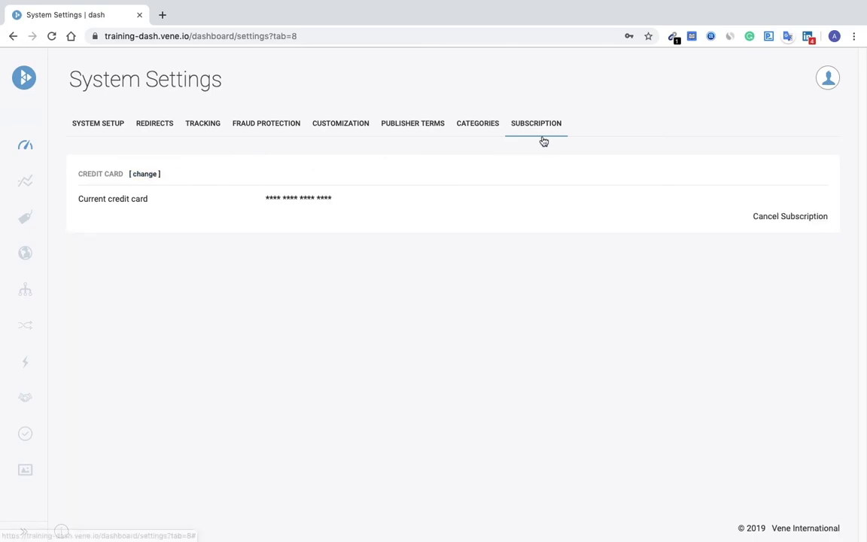
Step: Open the users list, review the empty form for adding a user, and return to the list without saving
{"action": "left_click", "coordinate": [828, 88]}
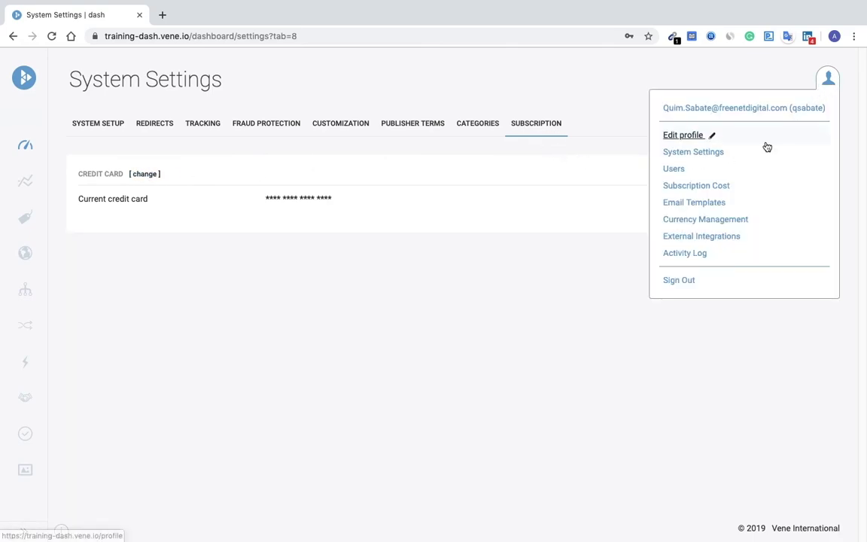
{"action": "left_click", "coordinate": [696, 172]}
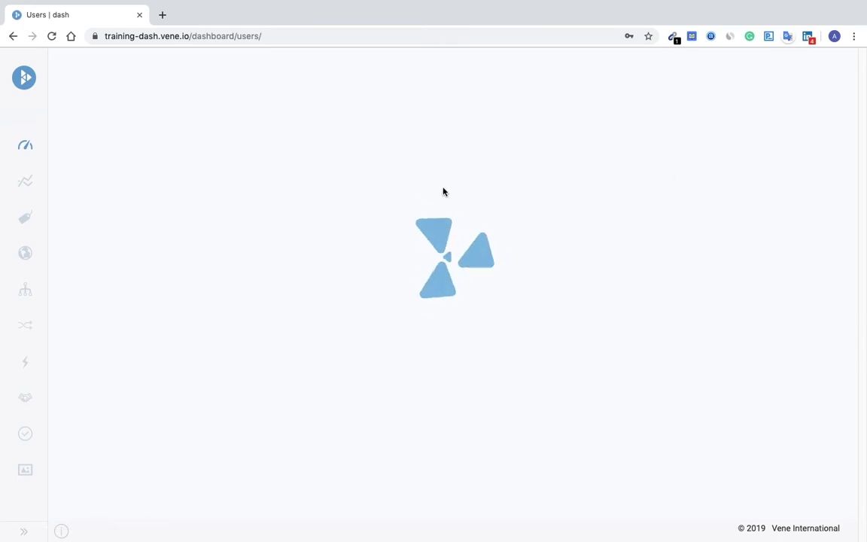
{"action": "left_click", "coordinate": [794, 146]}
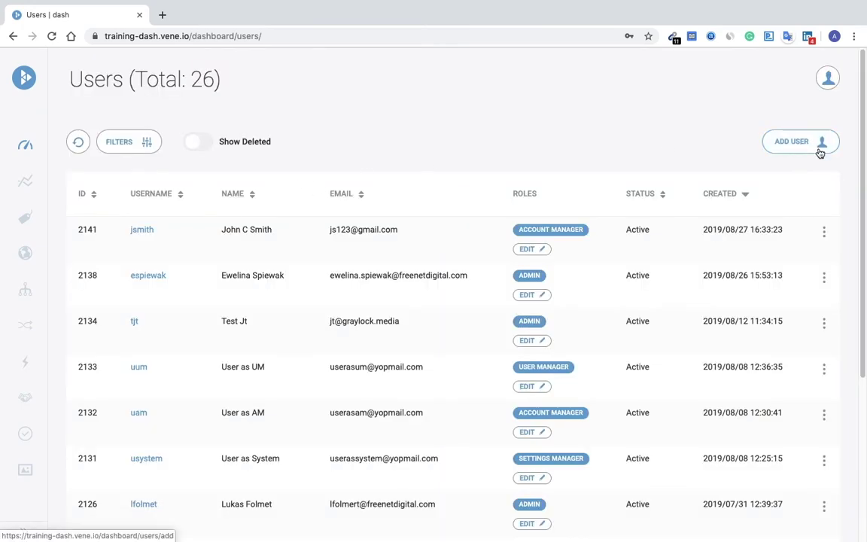
{"action": "left_click", "coordinate": [820, 151]}
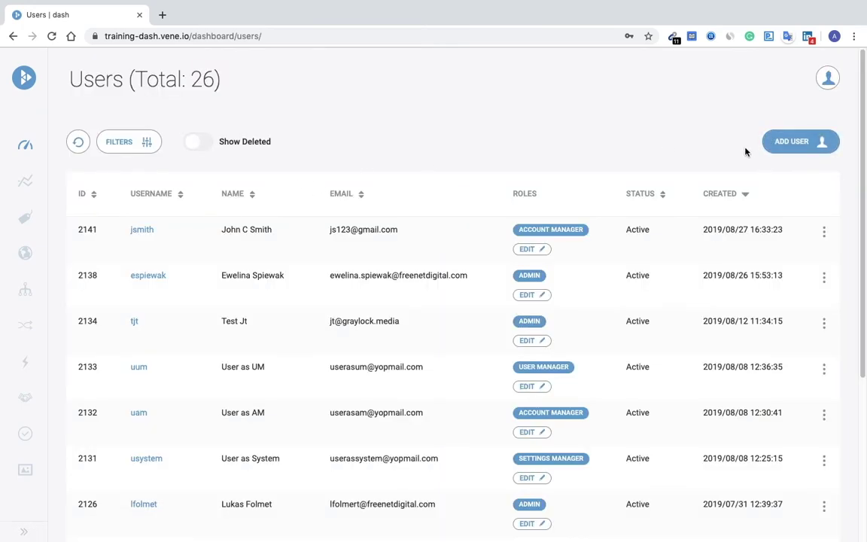
{"action": "left_click", "coordinate": [831, 147]}
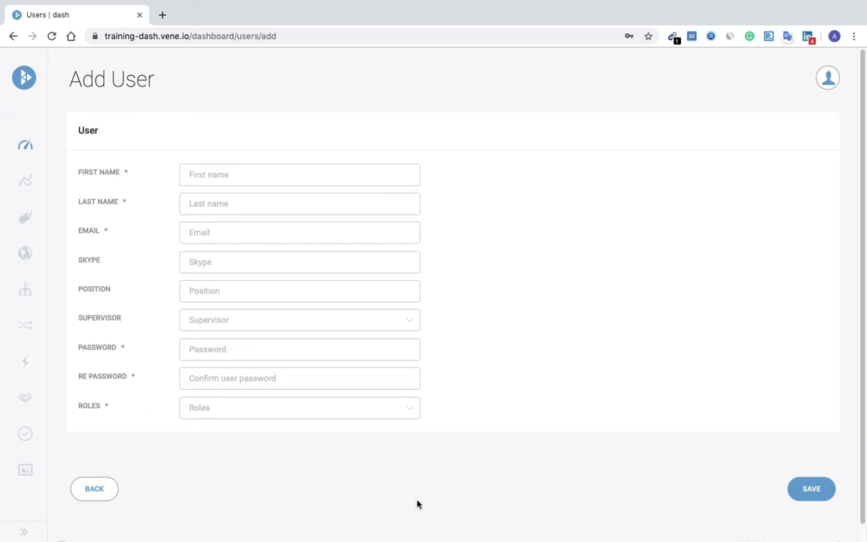
{"action": "left_click", "coordinate": [95, 489]}
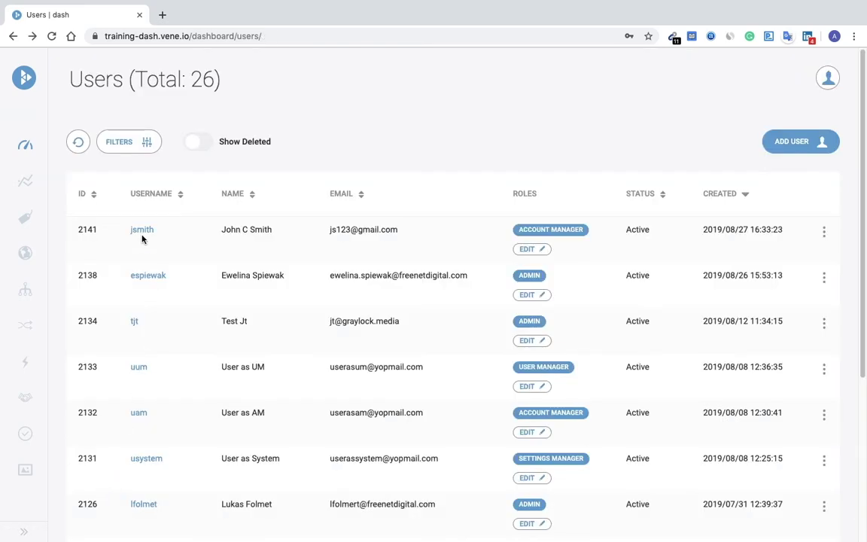
Step: Review the most recently created user's edit form and details, and return to the dashboard
{"action": "left_click", "coordinate": [140, 234]}
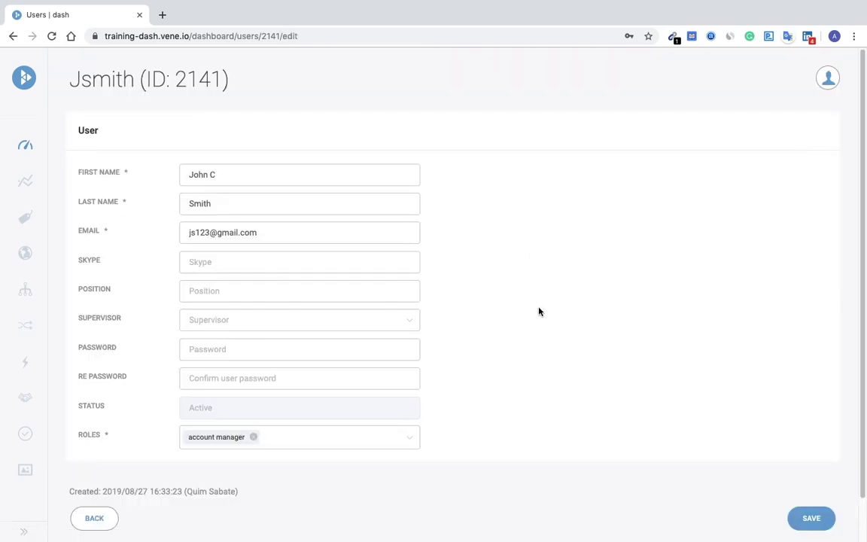
{"action": "left_click", "coordinate": [98, 517]}
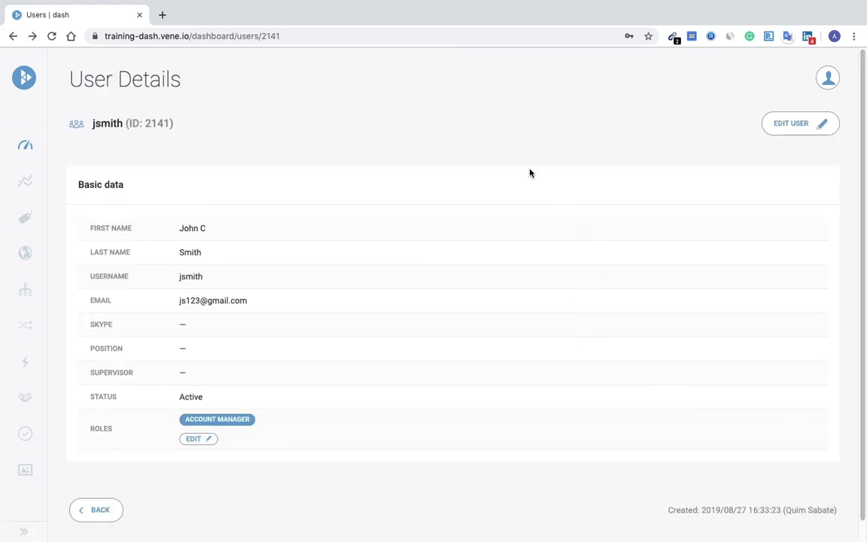
{"action": "left_click", "coordinate": [831, 78]}
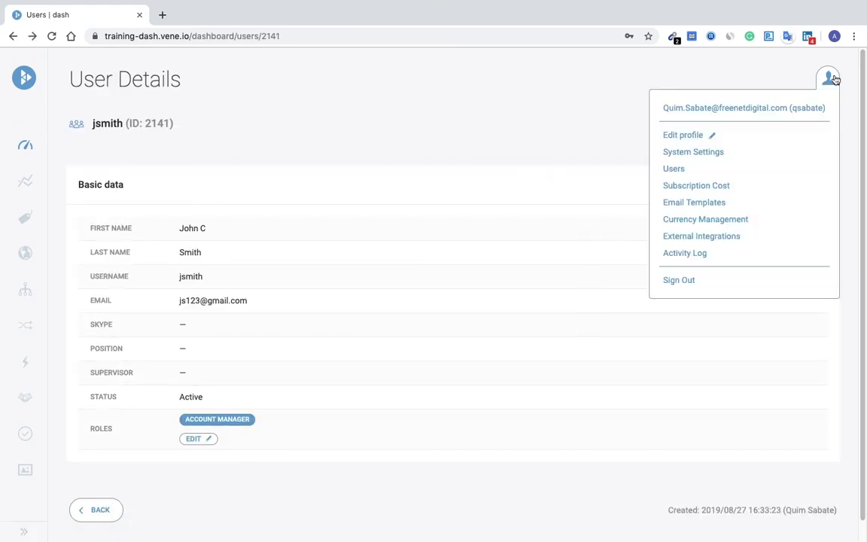
{"action": "left_click", "coordinate": [499, 120]}
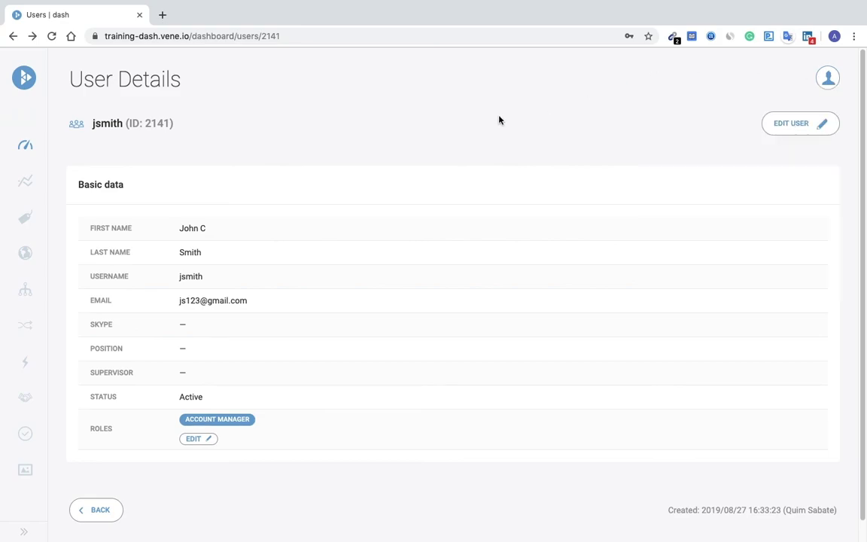
{"action": "left_click", "coordinate": [24, 131]}
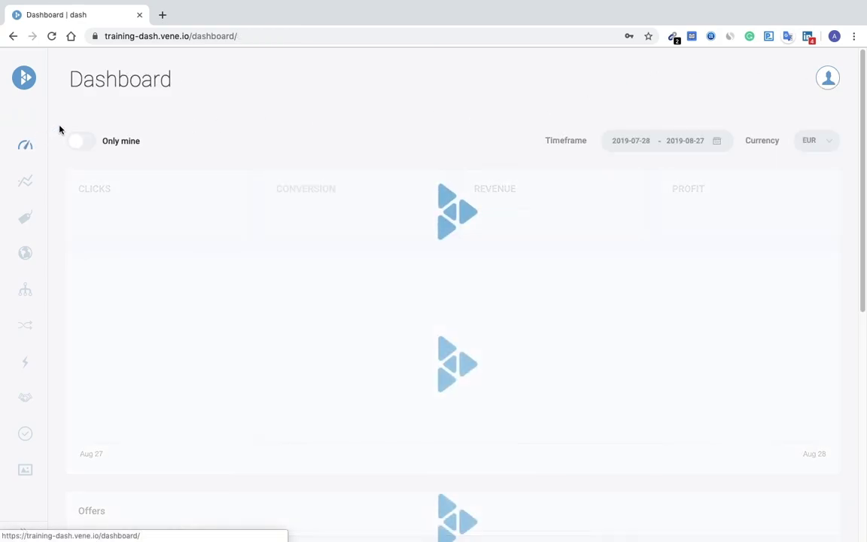